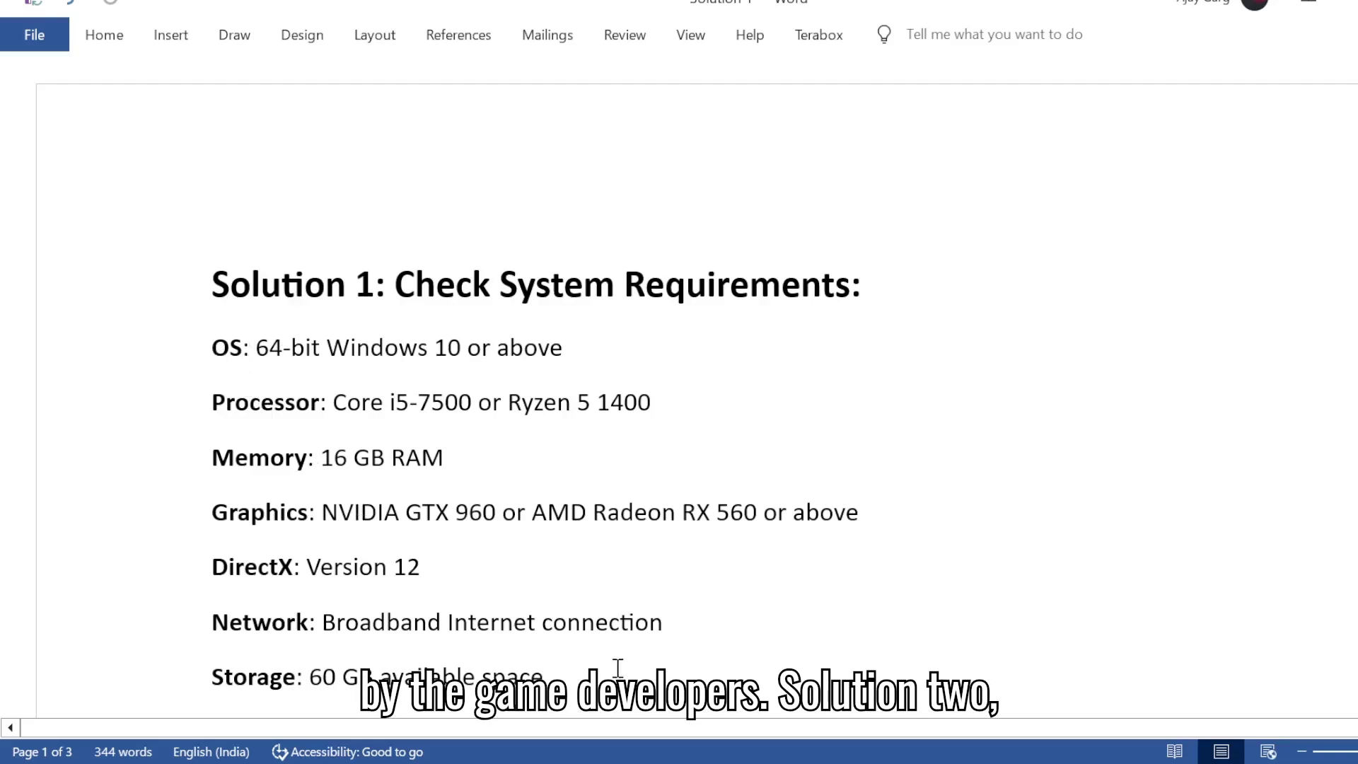
scroll(617, 666, "down", 3)
scroll(617, 666, "down", 3)
scroll(616, 669, "down", 2)
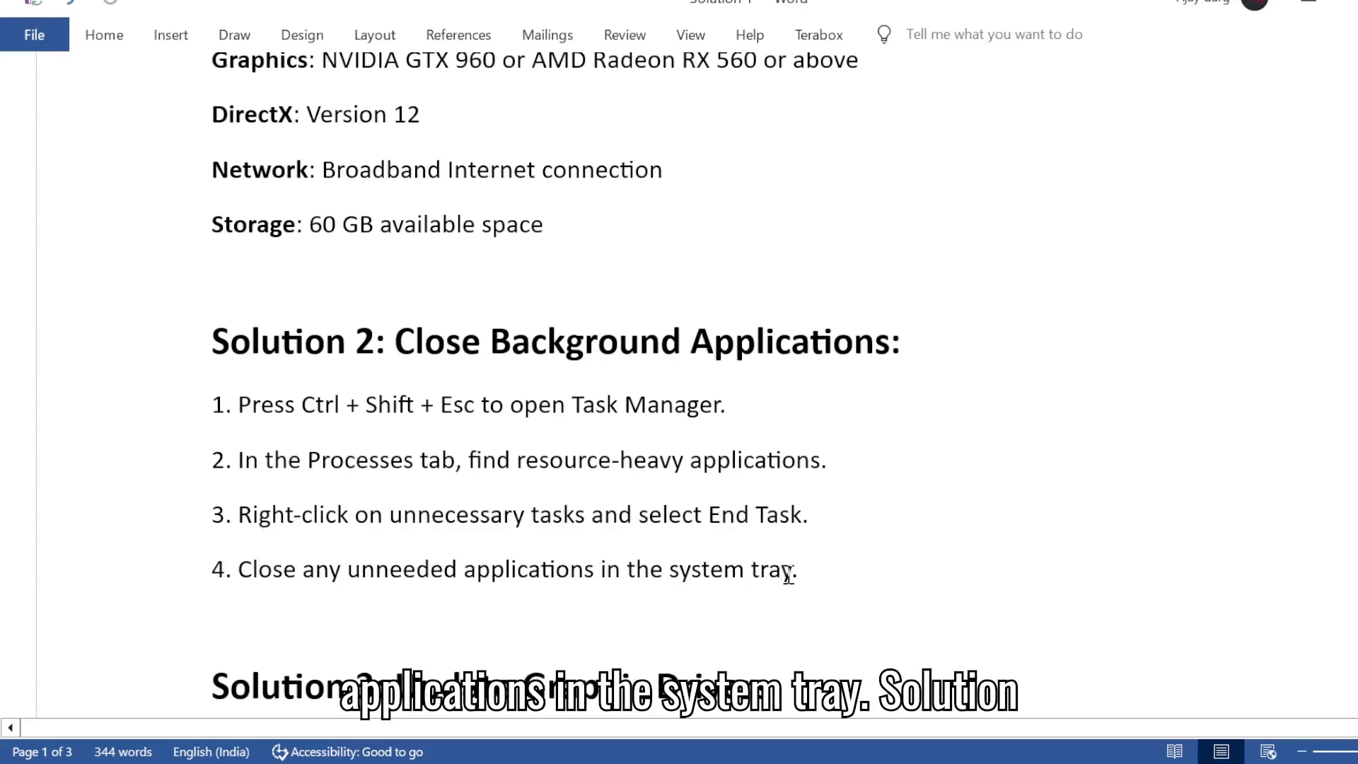
scroll(788, 573, "down", 1)
scroll(789, 574, "down", 3)
scroll(788, 574, "down", 1)
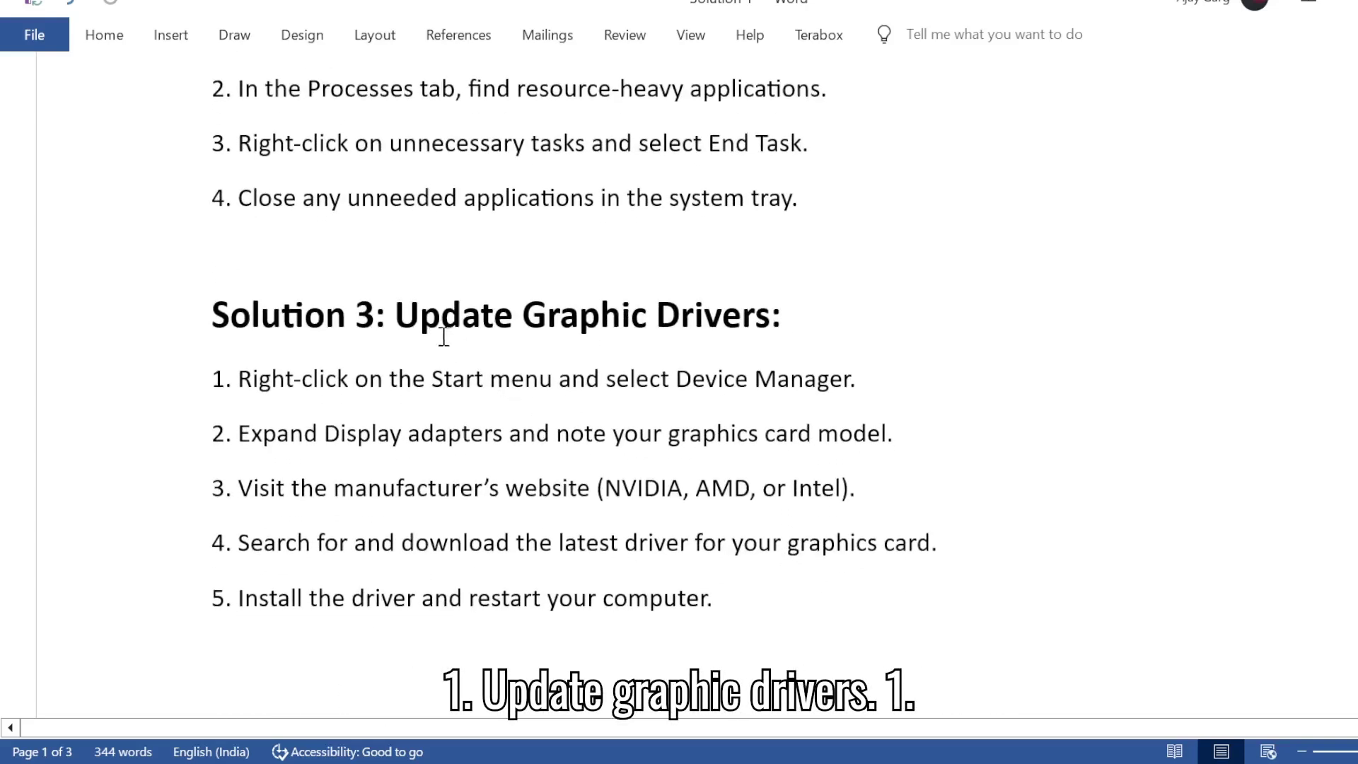